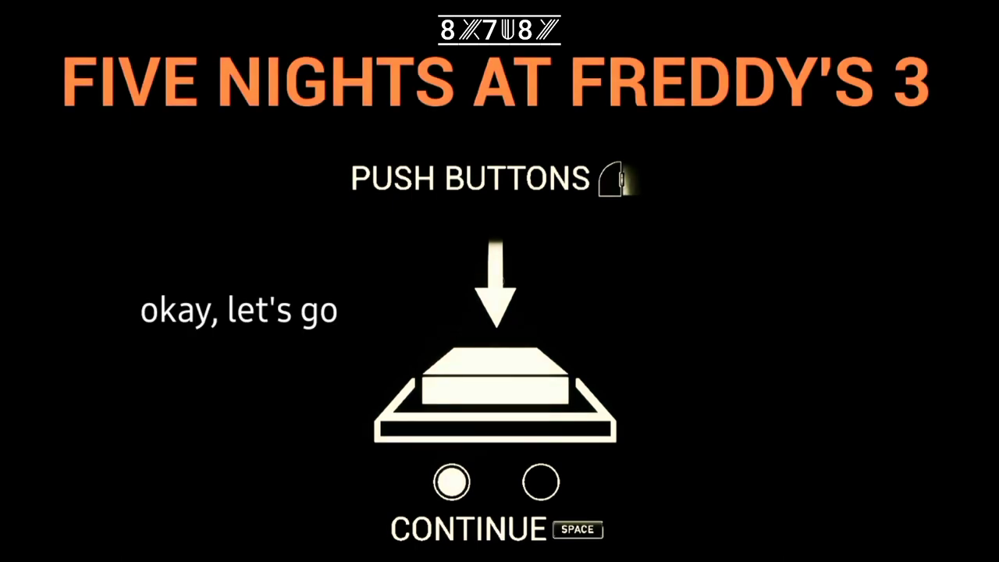
key(space)
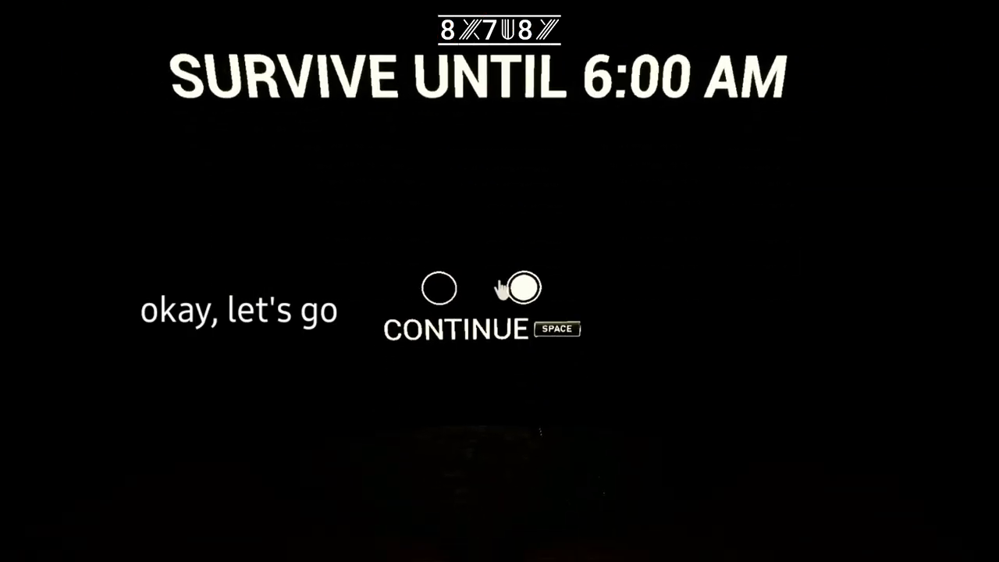
key(space)
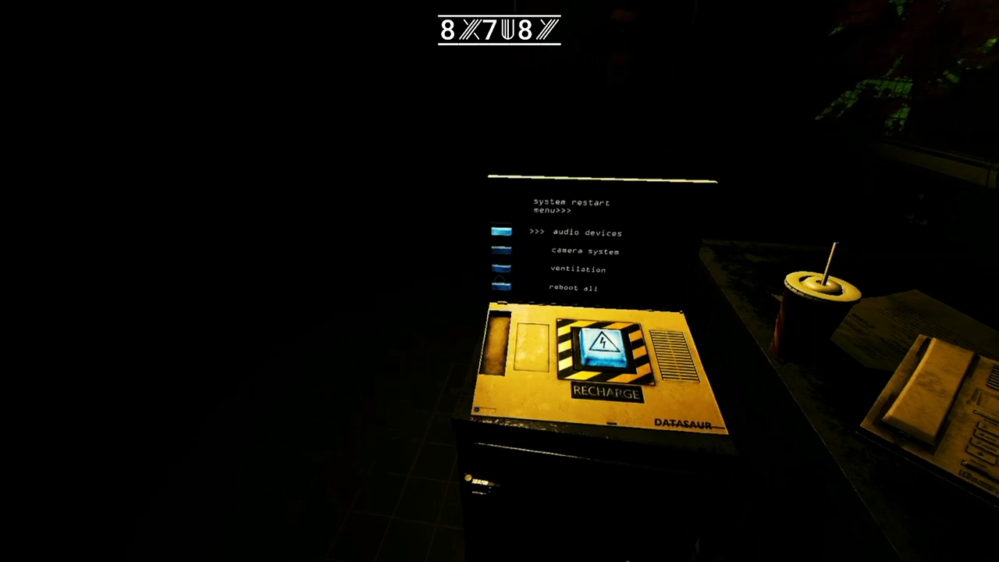
key(Down)
key(Down)
key(Down)
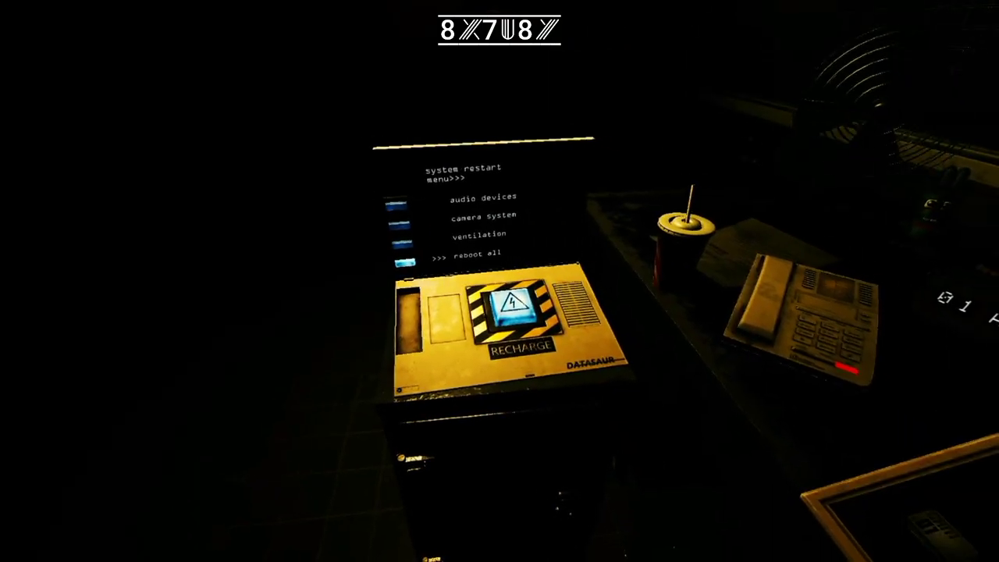